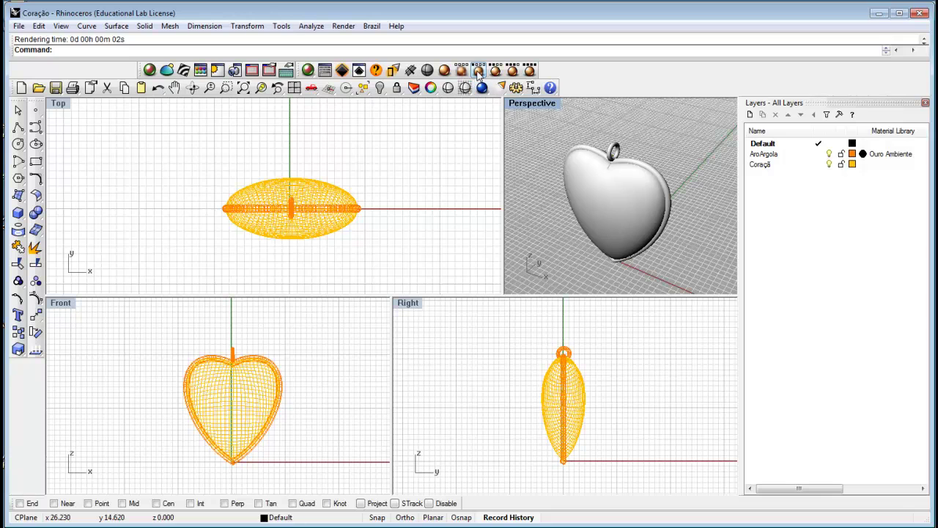
# Render the heart pendant in the Perspective view at coarse quality and close the render without saving the image
pyautogui.click(482, 88)
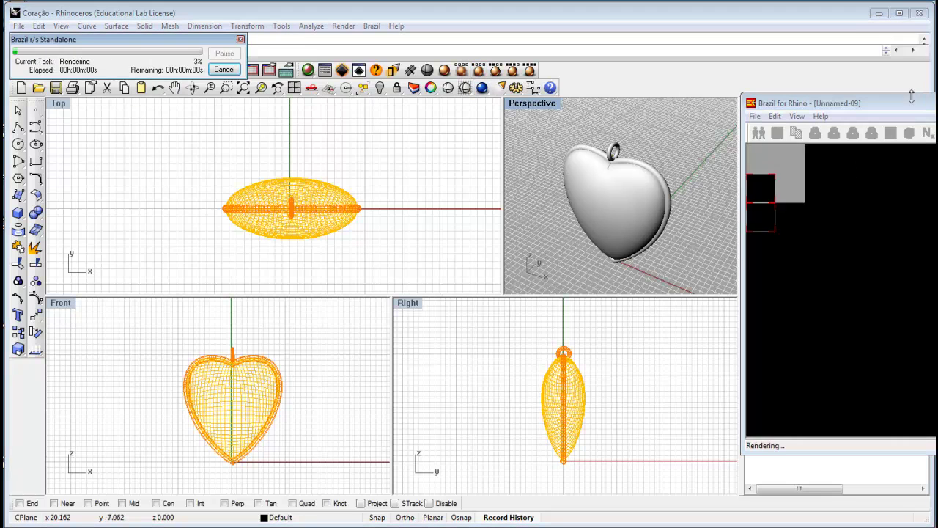
pyautogui.moveTo(913, 103); pyautogui.dragTo(270, 113)
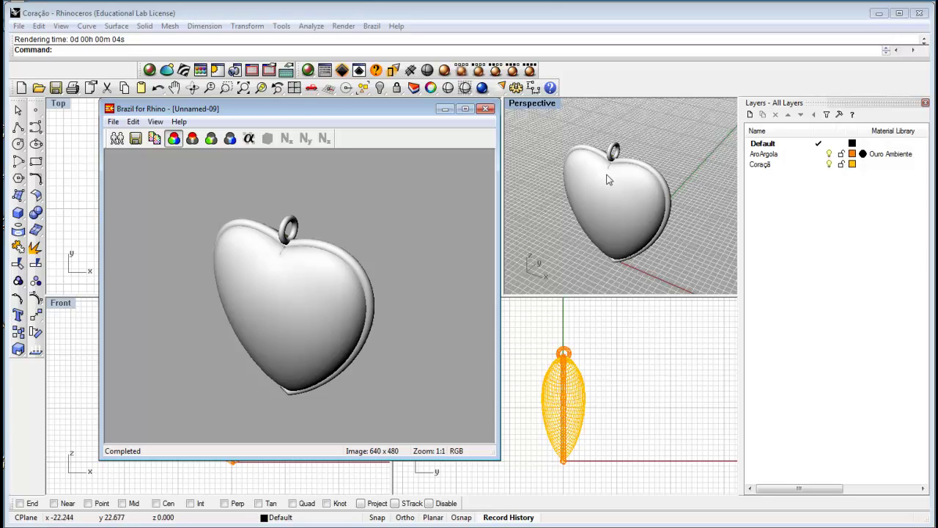
pyautogui.click(486, 110)
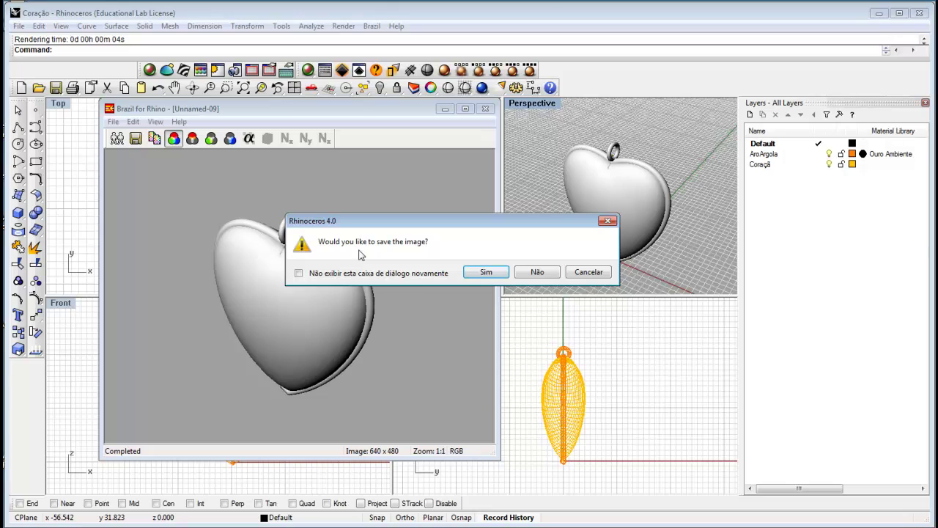
pyautogui.click(538, 272)
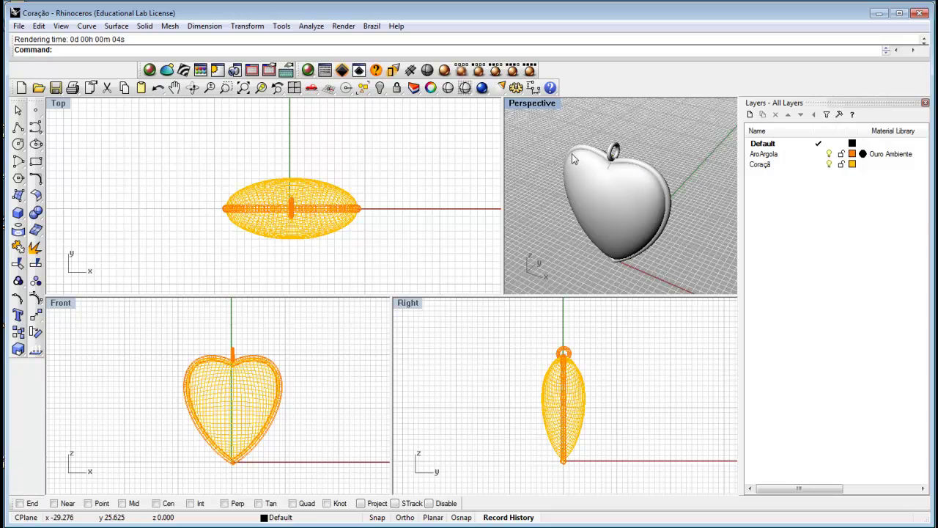
# Set the Cerca HDR environment as the current rendering environment
pyautogui.click(148, 69)
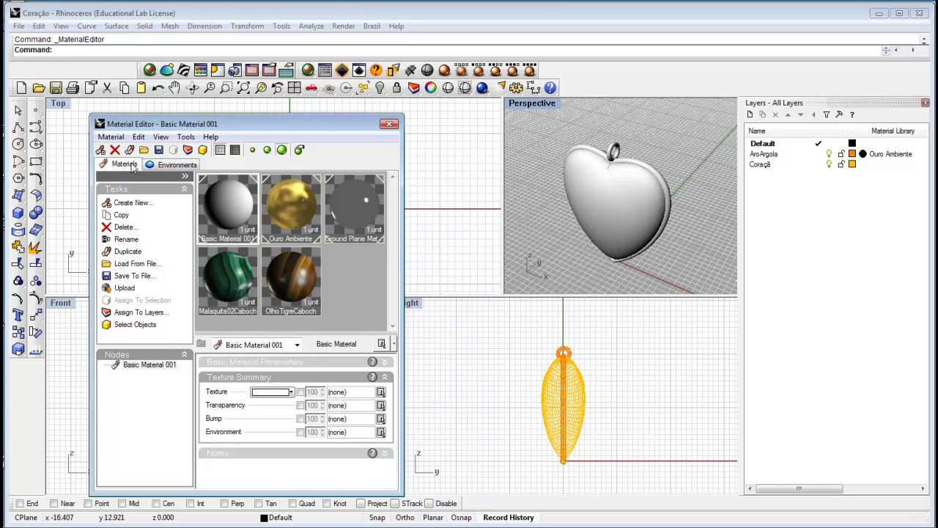
pyautogui.click(159, 166)
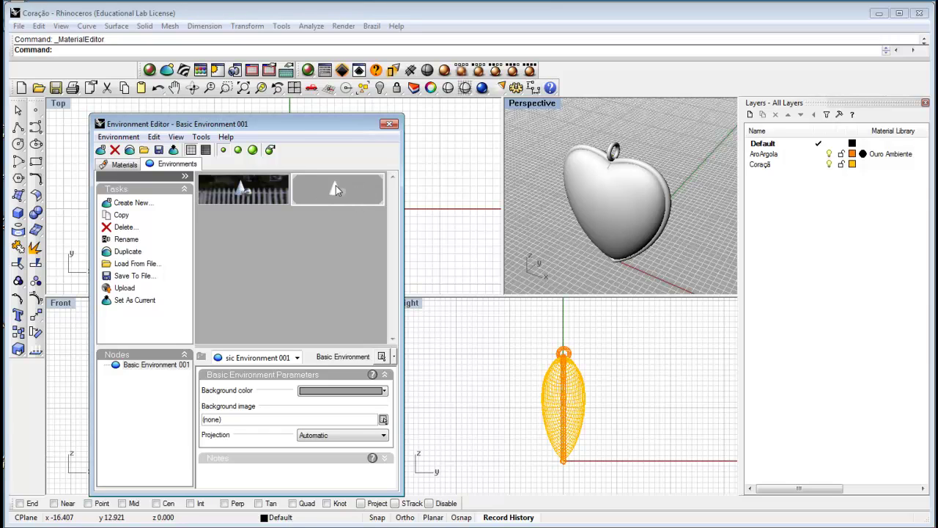
pyautogui.click(266, 192)
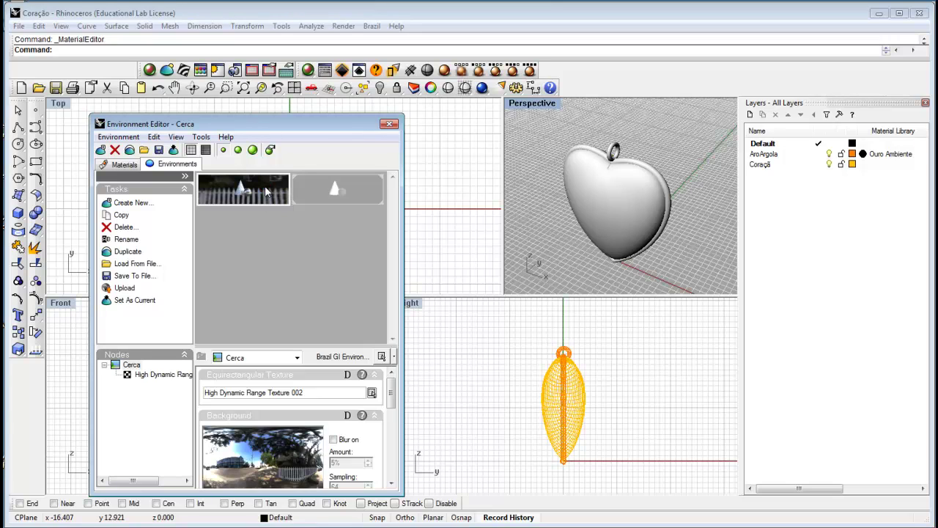
pyautogui.click(136, 302)
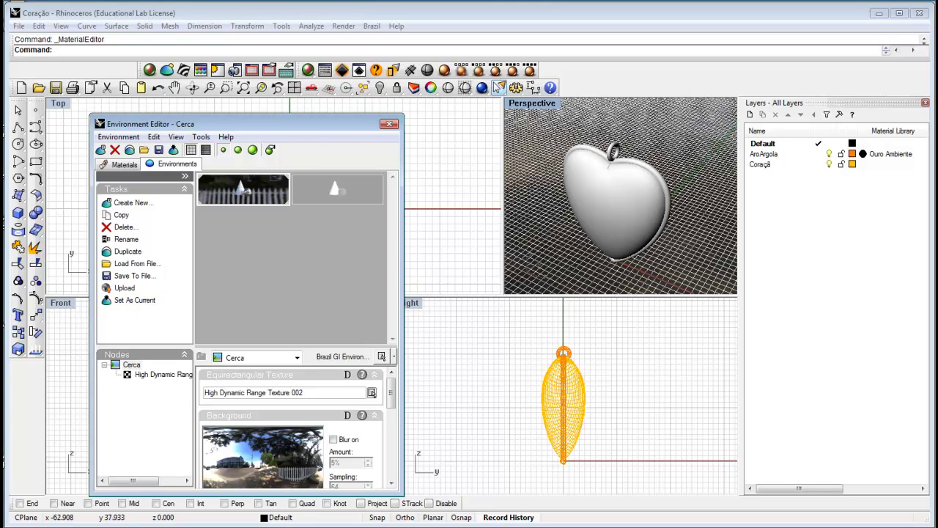
pyautogui.moveTo(290, 126); pyautogui.dragTo(282, 114)
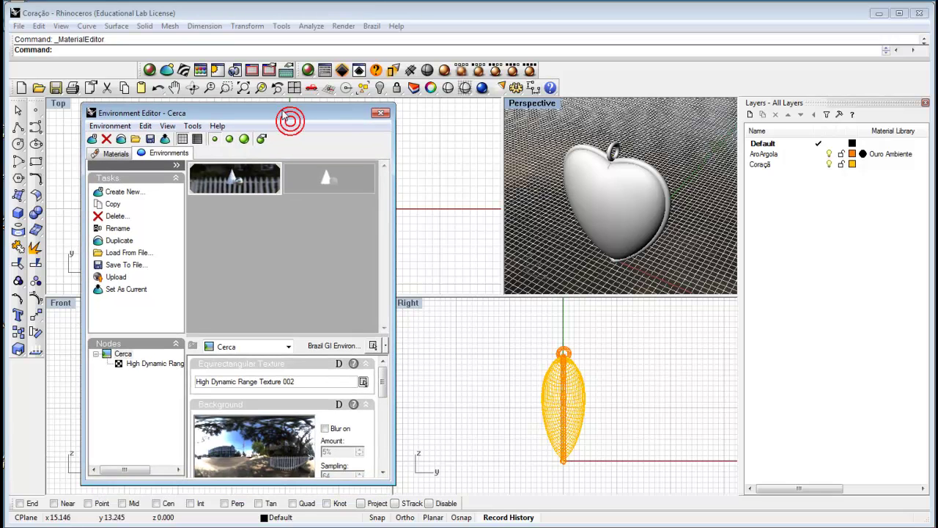
# Render the pendant at coarse quality with the Cerca environment and place the render clear of the Perspective view
pyautogui.click(478, 71)
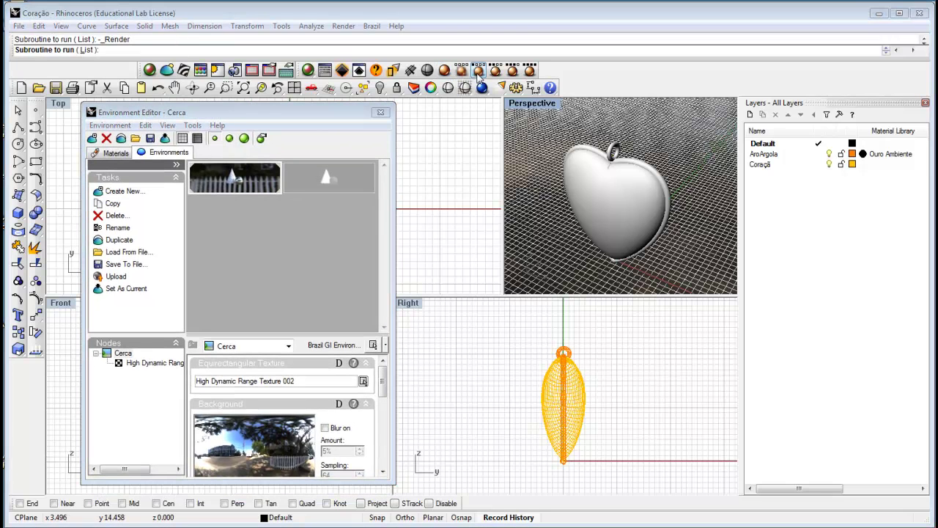
pyautogui.moveTo(887, 109); pyautogui.dragTo(396, 125)
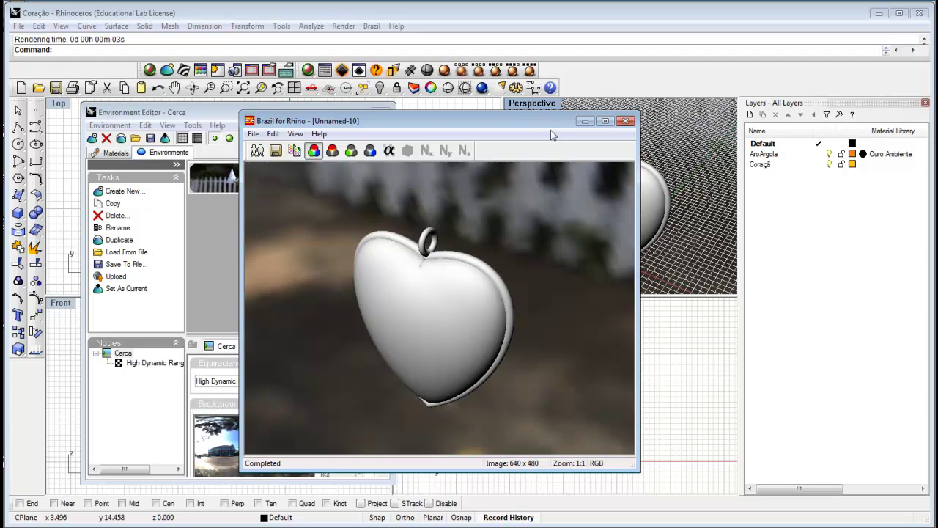
pyautogui.moveTo(550, 119); pyautogui.dragTo(386, 136)
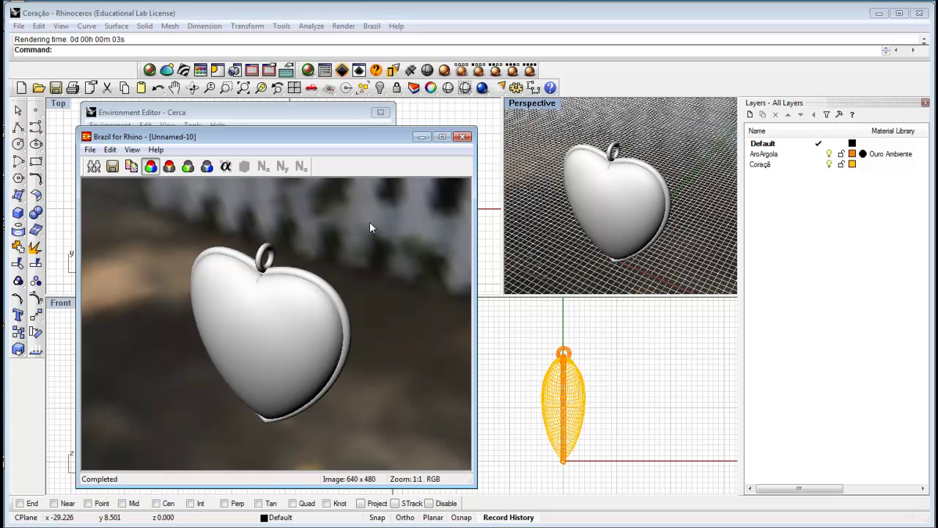
# Turn on the ground plane with Ground Plane Material and render the pendant again at coarse quality
pyautogui.click(287, 72)
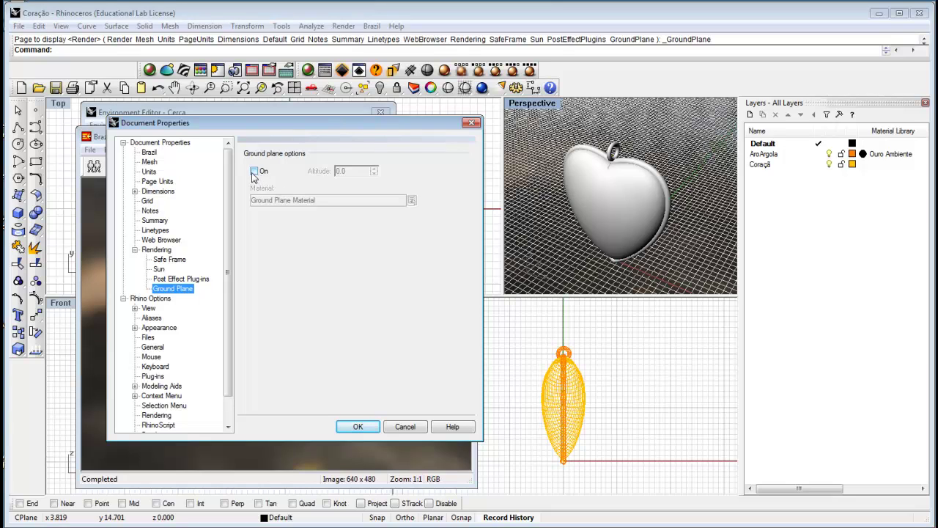
pyautogui.click(255, 173)
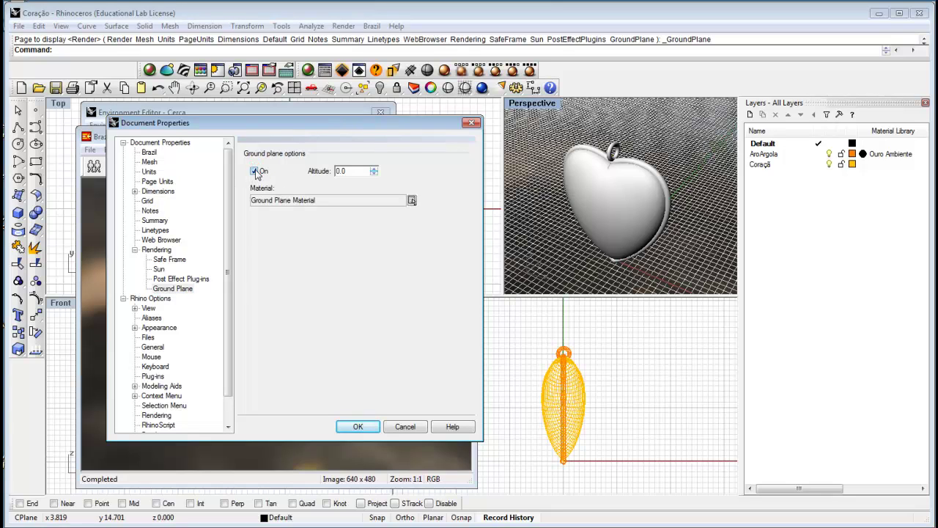
pyautogui.click(254, 172)
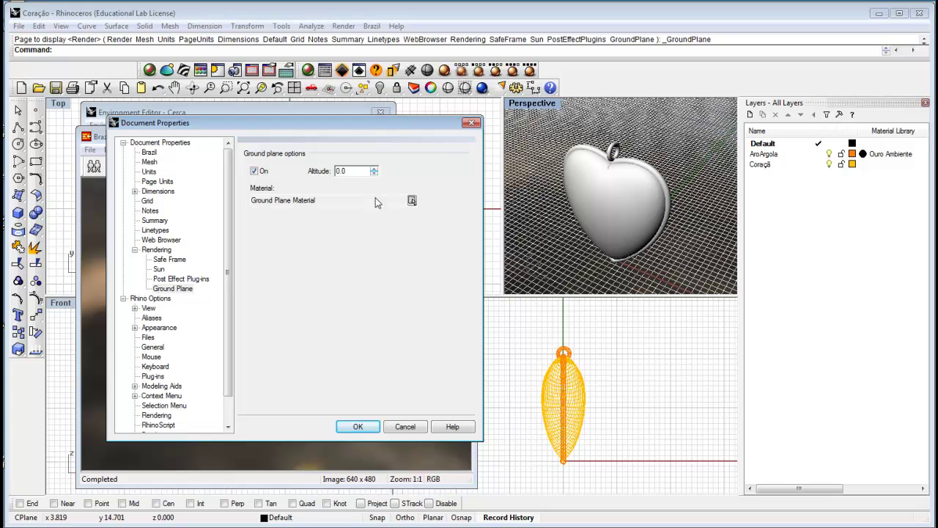
pyautogui.click(412, 201)
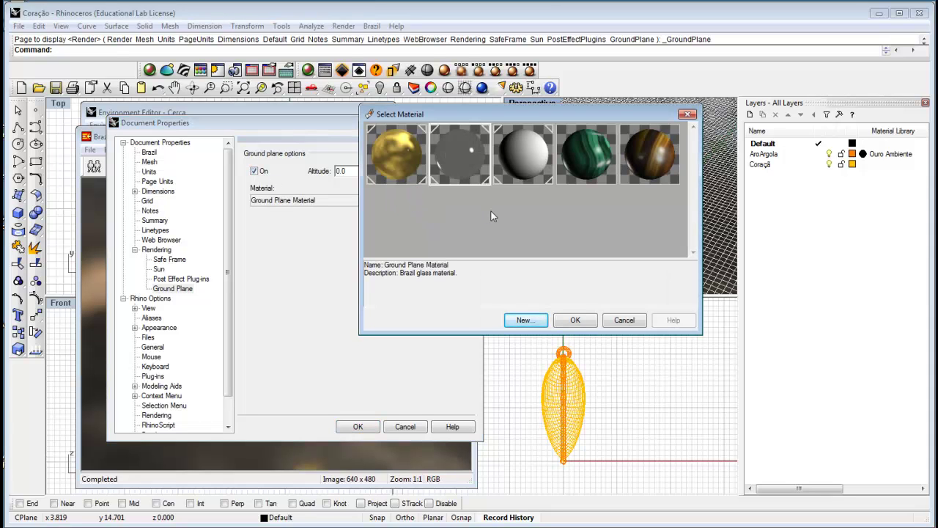
pyautogui.click(462, 161)
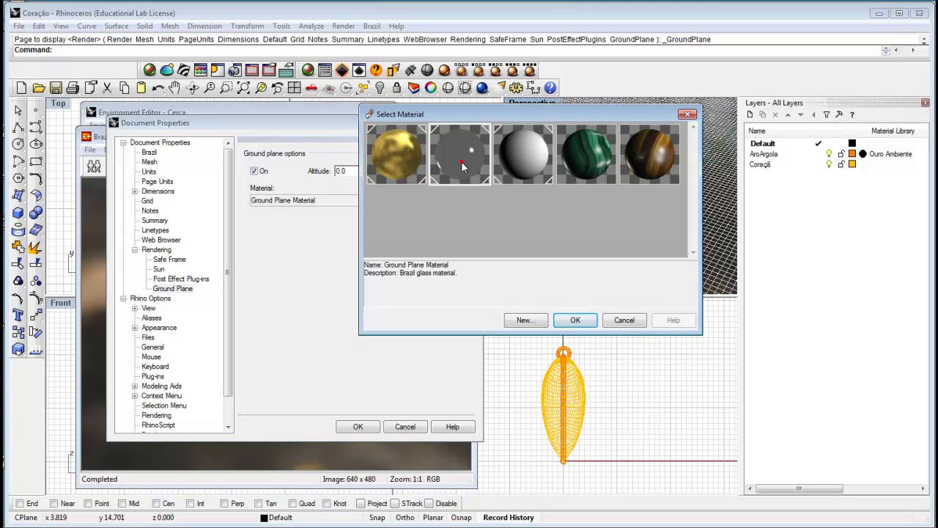
pyautogui.click(575, 320)
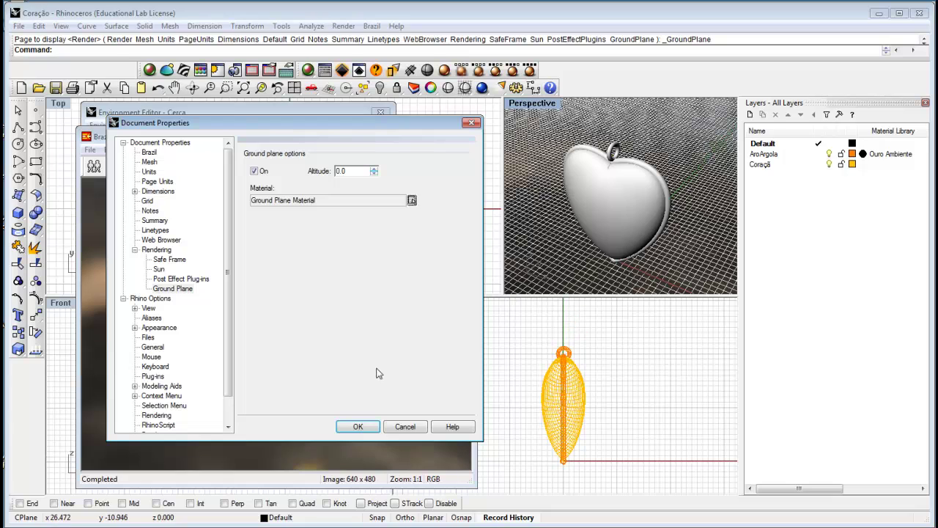
pyautogui.click(358, 428)
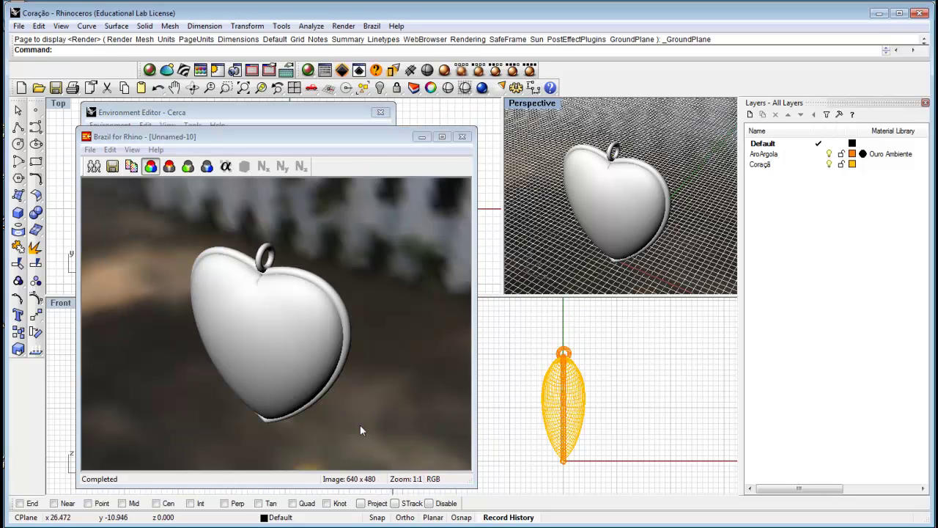
pyautogui.click(480, 70)
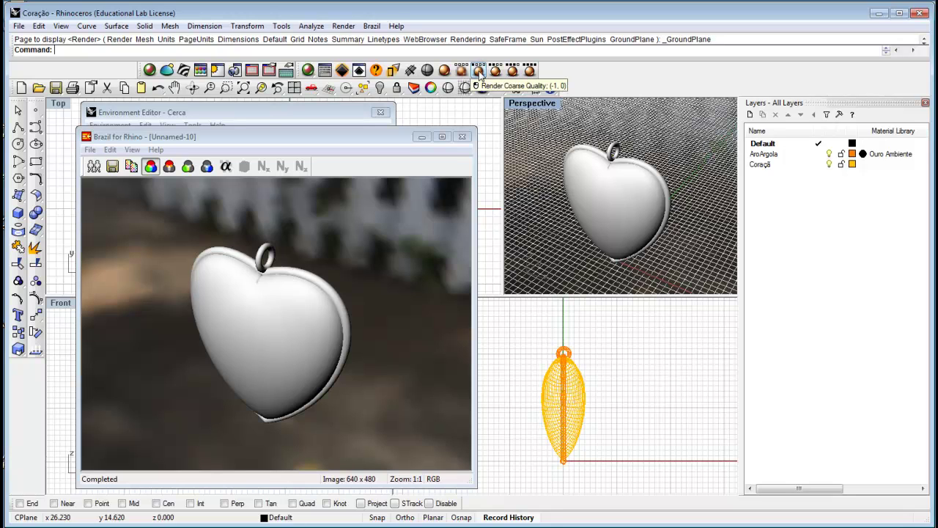
pyautogui.click(479, 70)
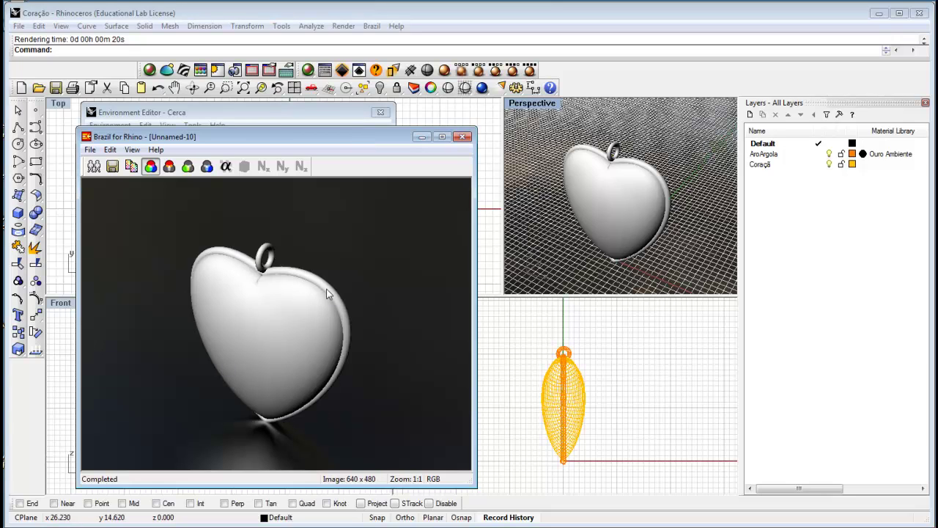
# Enable shadows, indirect illumination and skylight in Brazil's Simple Luma Server settings and render the pendant
pyautogui.click(325, 72)
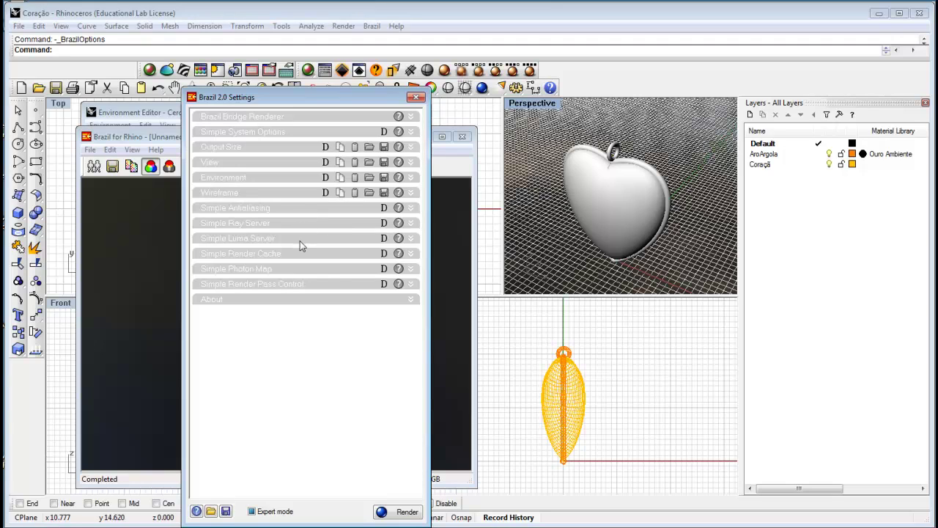
pyautogui.click(410, 239)
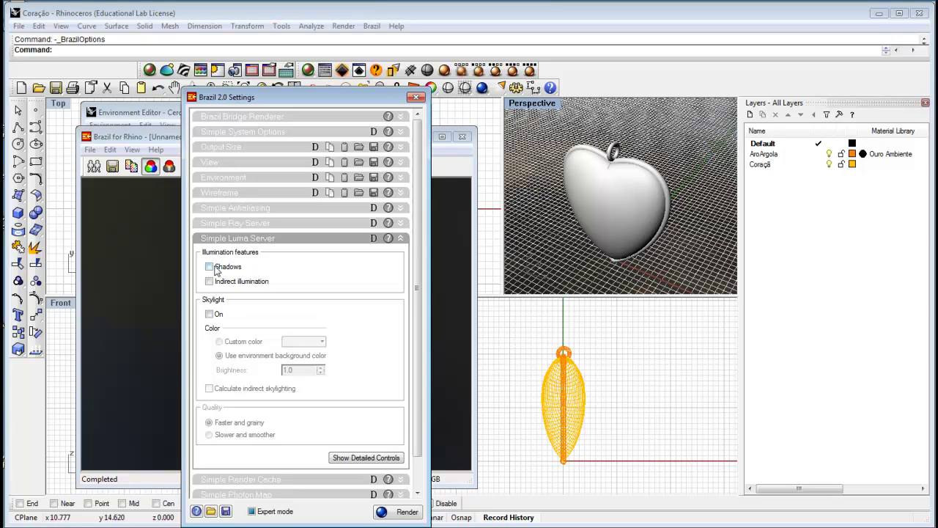
pyautogui.click(210, 267)
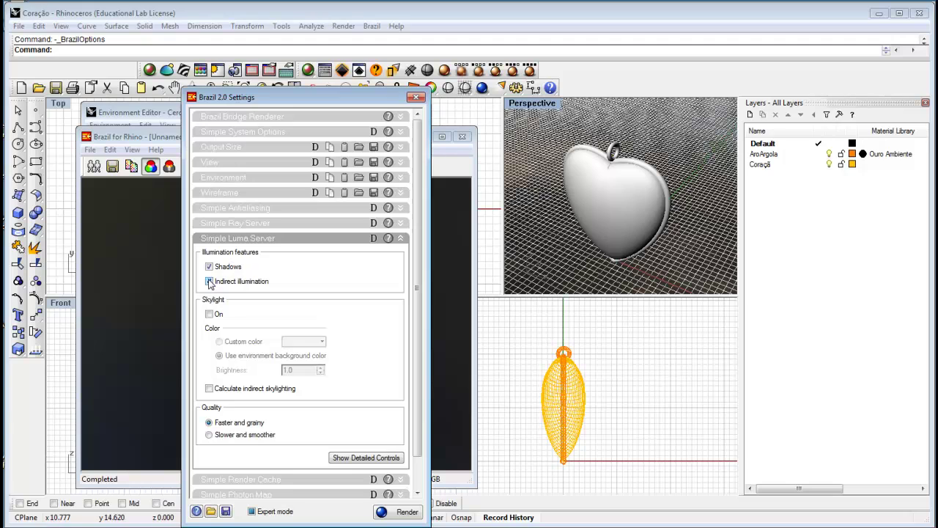
pyautogui.click(210, 314)
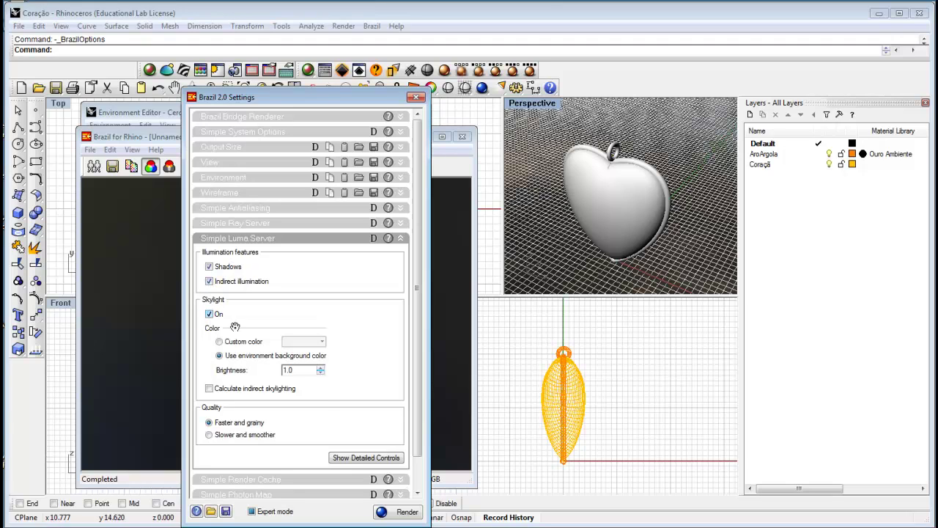
pyautogui.click(405, 513)
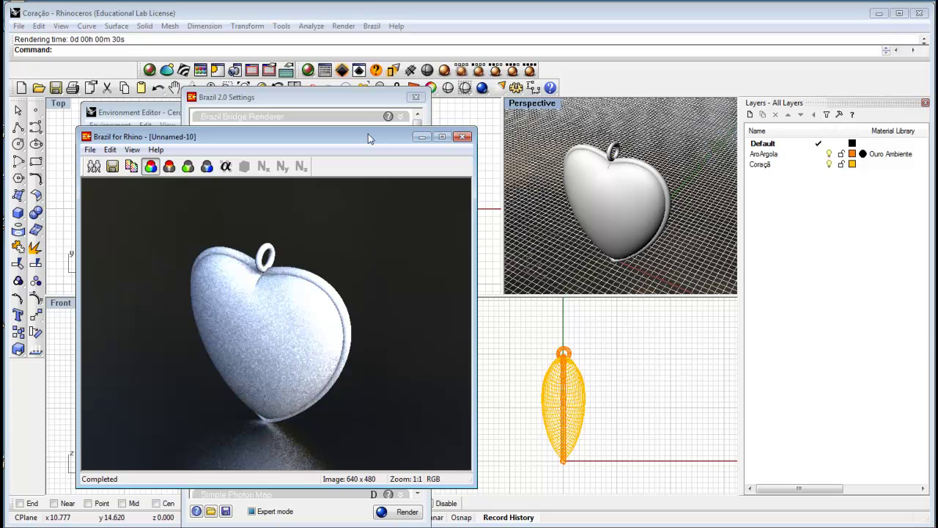
# Move the finished render aside, collapse the Simple Luma Server settings and close the Brazil 2.0 settings window
pyautogui.moveTo(369, 139); pyautogui.dragTo(780, 144)
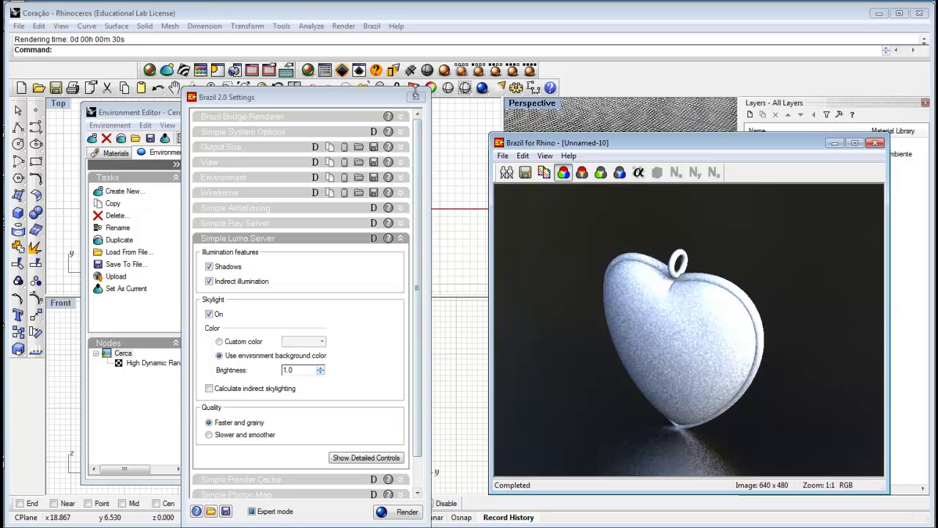
pyautogui.click(401, 240)
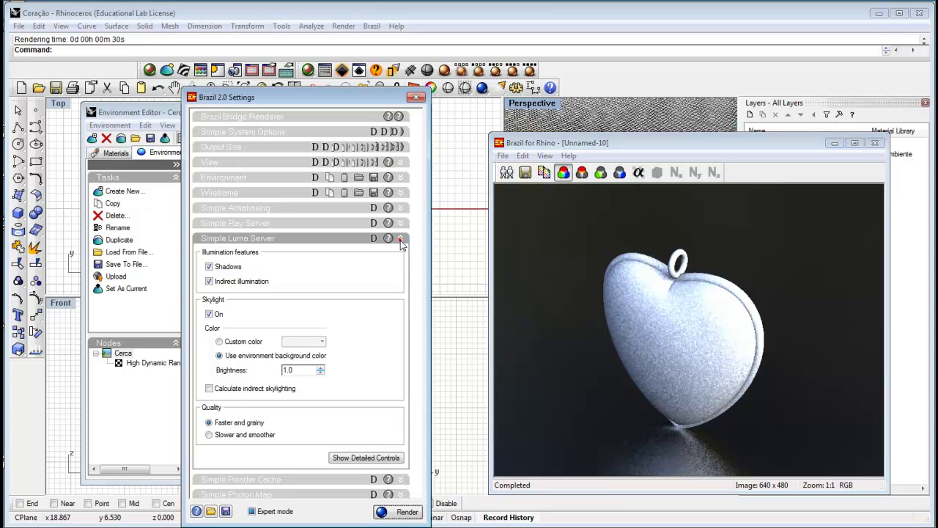
pyautogui.click(771, 137)
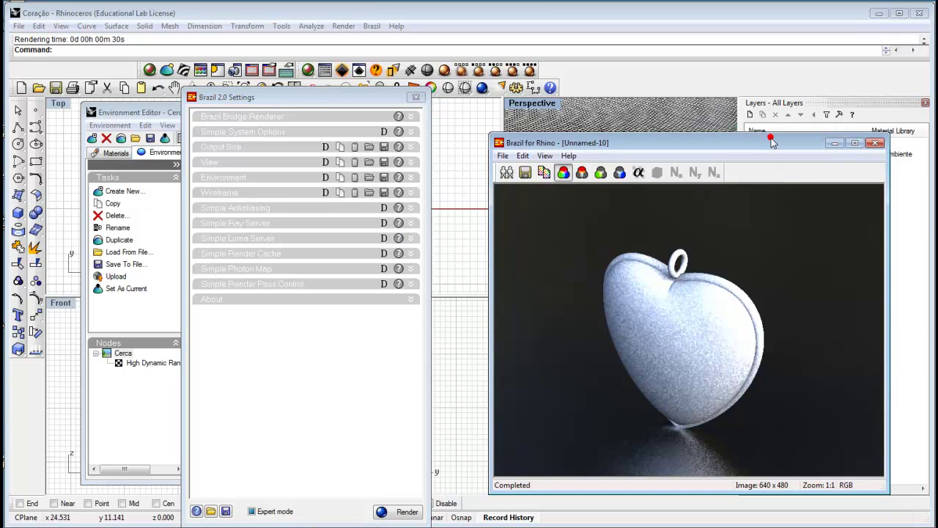
pyautogui.click(415, 99)
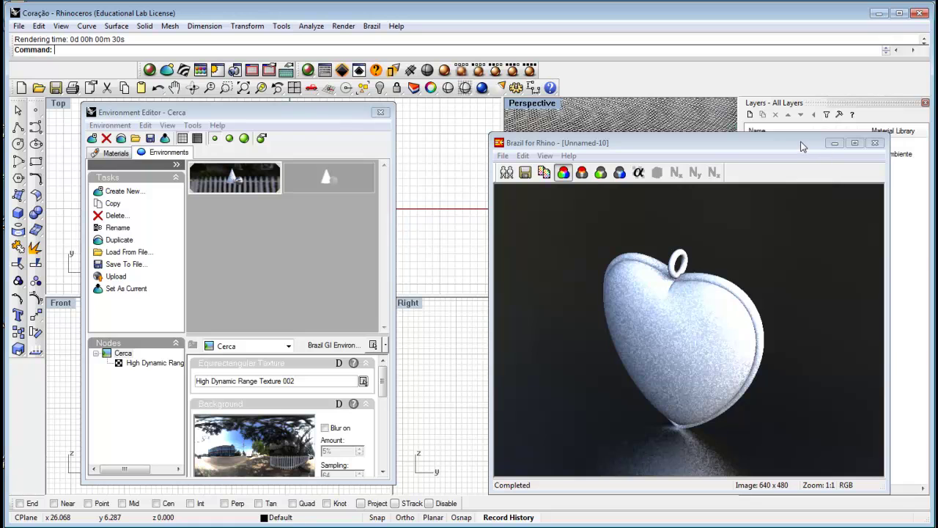
# Move the render clear of the Perspective view and bring the editor's material library to the front
pyautogui.moveTo(803, 146); pyautogui.dragTo(767, 56)
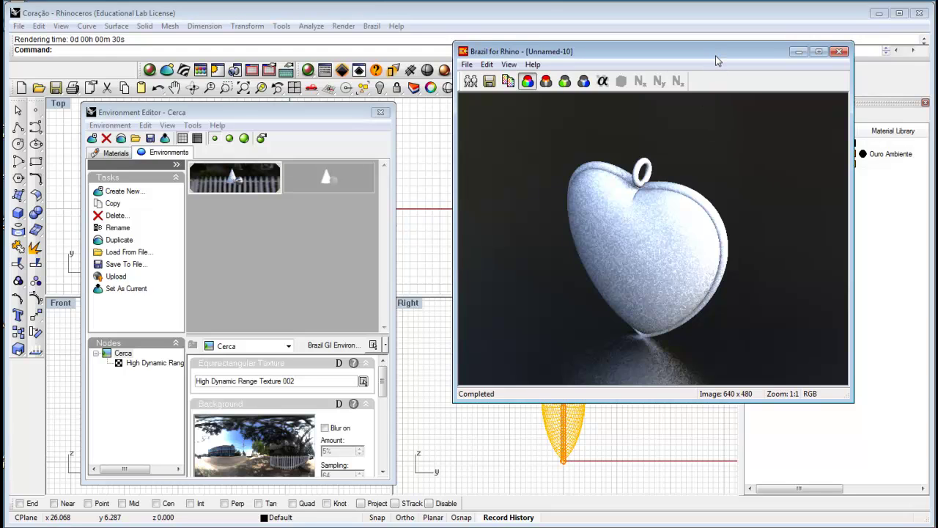
pyautogui.moveTo(716, 55); pyautogui.dragTo(456, 172)
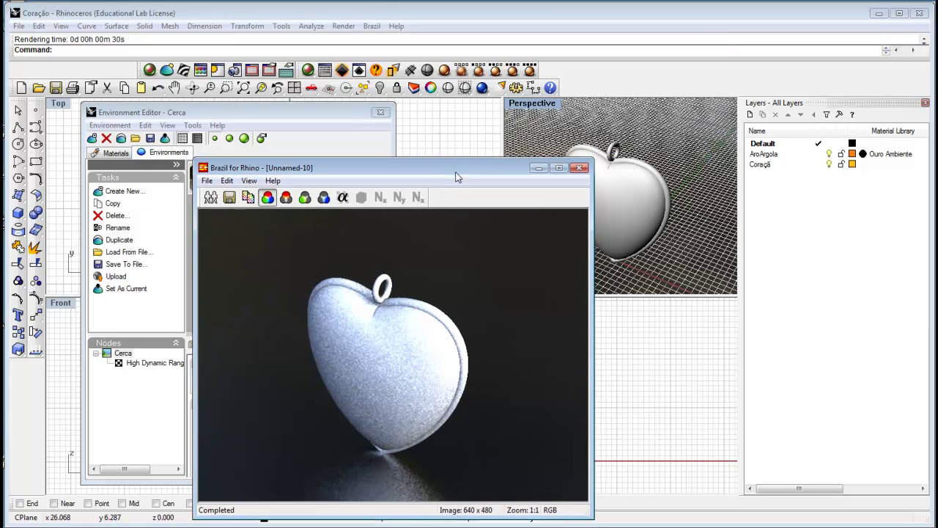
pyautogui.click(120, 153)
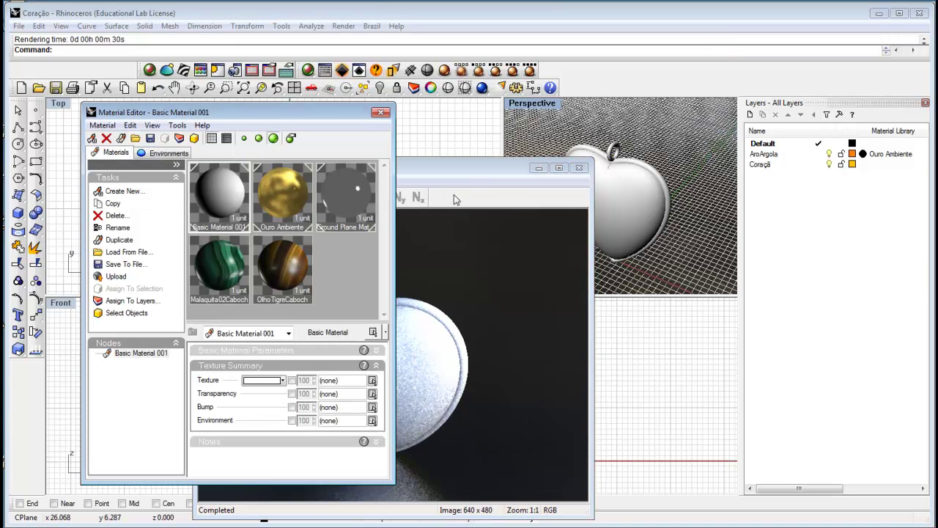
pyautogui.moveTo(478, 179); pyautogui.dragTo(357, 186)
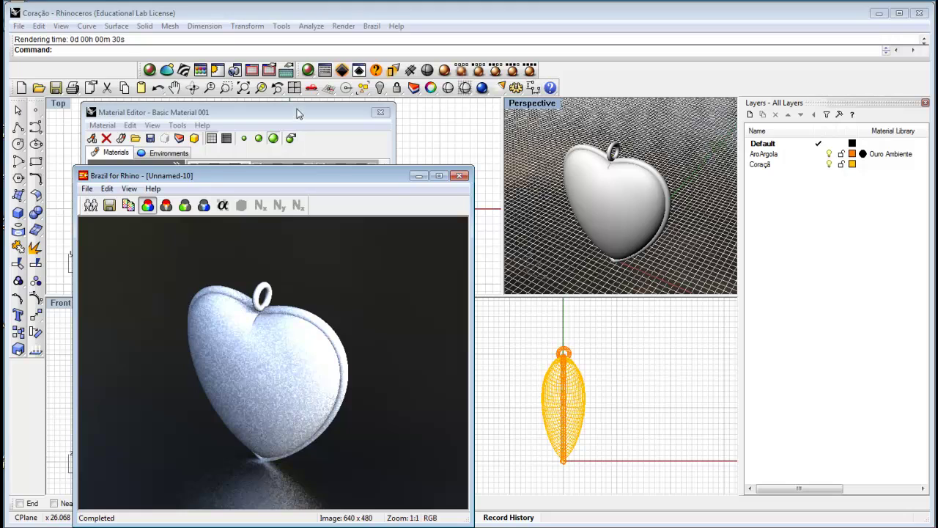
pyautogui.click(298, 111)
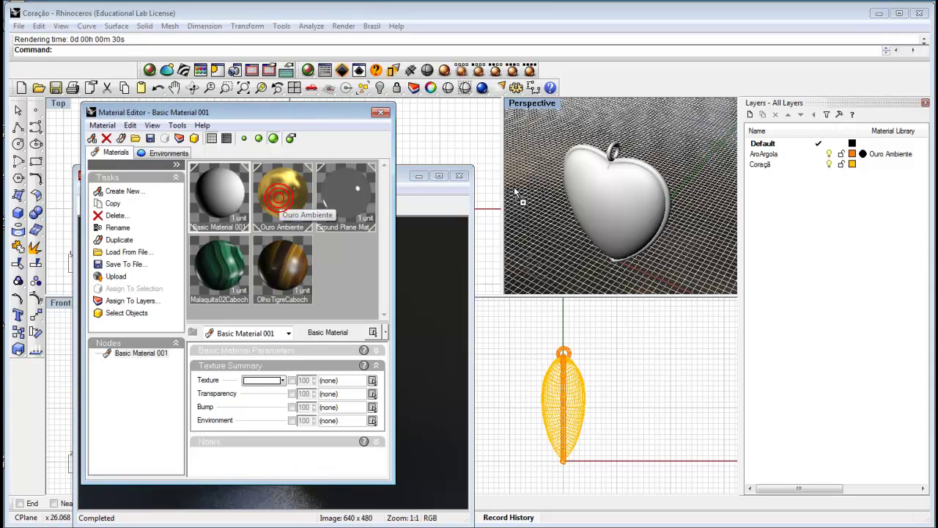
# Apply the Ouro Ambiente material to the heart body, its rim and the hanging ring, and render at coarse quality
pyautogui.moveTo(282, 198); pyautogui.dragTo(600, 196)
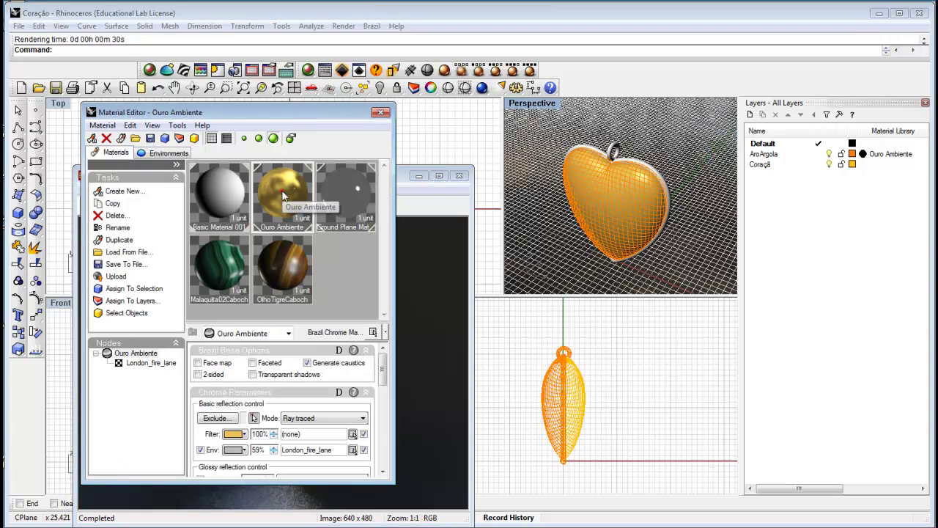
pyautogui.moveTo(284, 191); pyautogui.dragTo(584, 145)
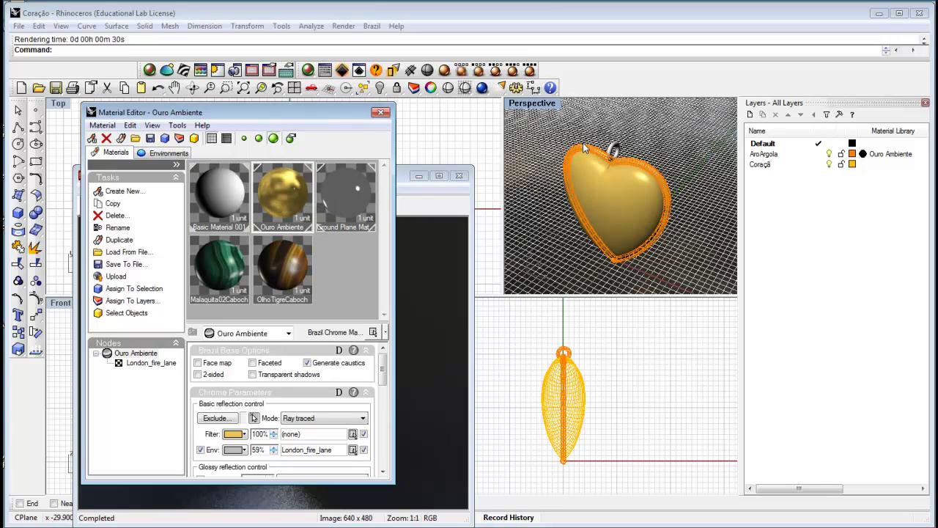
pyautogui.moveTo(280, 189); pyautogui.dragTo(613, 155)
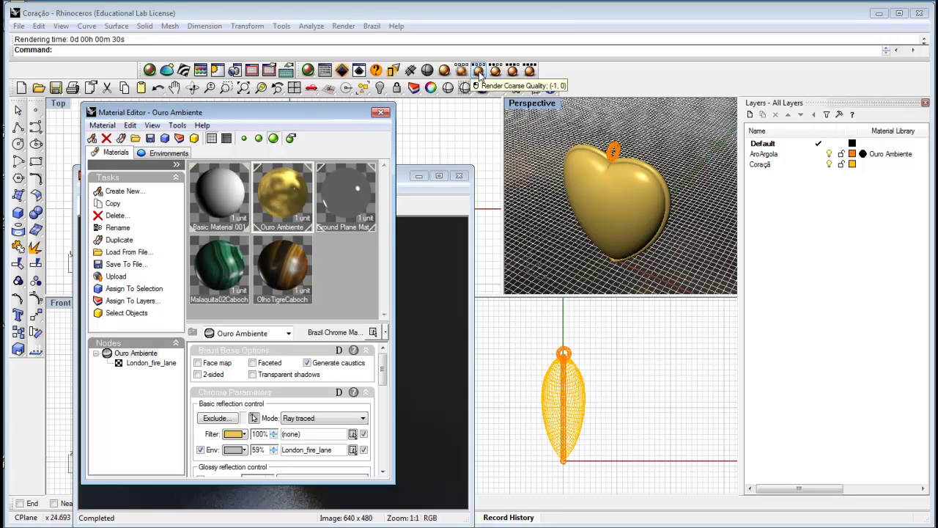
pyautogui.click(479, 71)
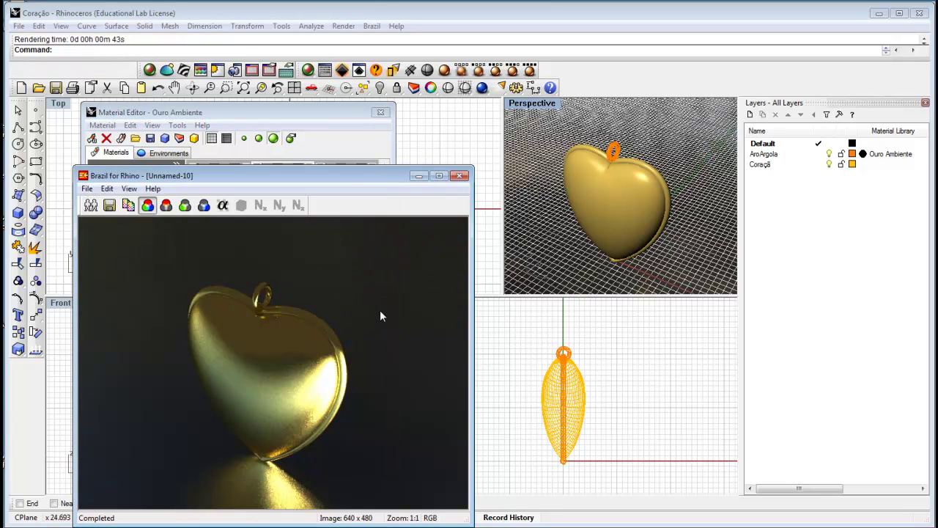
# Place the render beside the Perspective view and render the gold pendant at coarse quality from a more frontal angle
pyautogui.moveTo(371, 176); pyautogui.dragTo(746, 85)
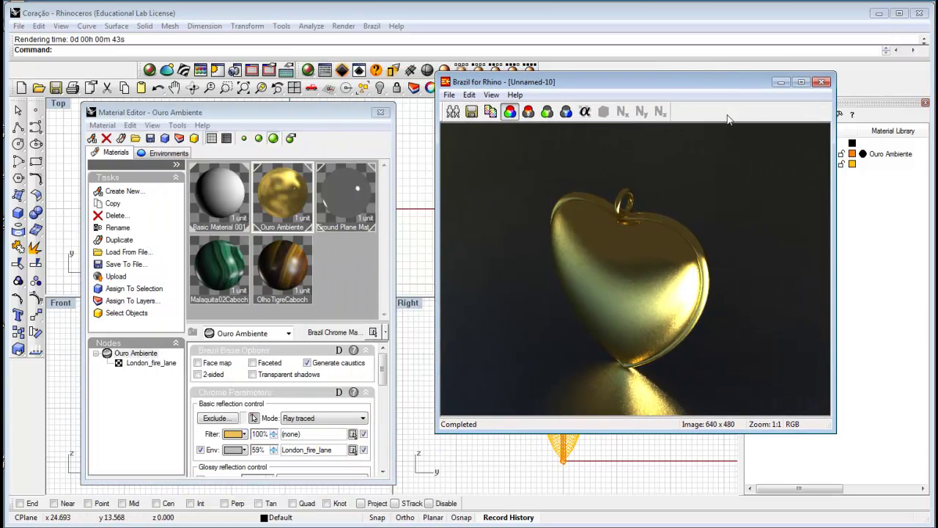
pyautogui.moveTo(724, 83); pyautogui.dragTo(375, 87)
pyautogui.moveTo(548, 234); pyautogui.dragTo(582, 236, button='right')
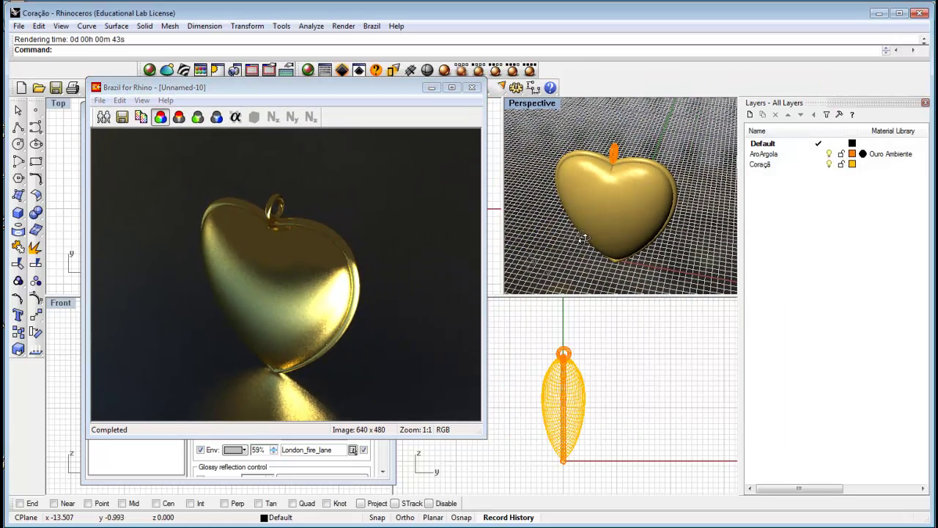
pyautogui.click(478, 70)
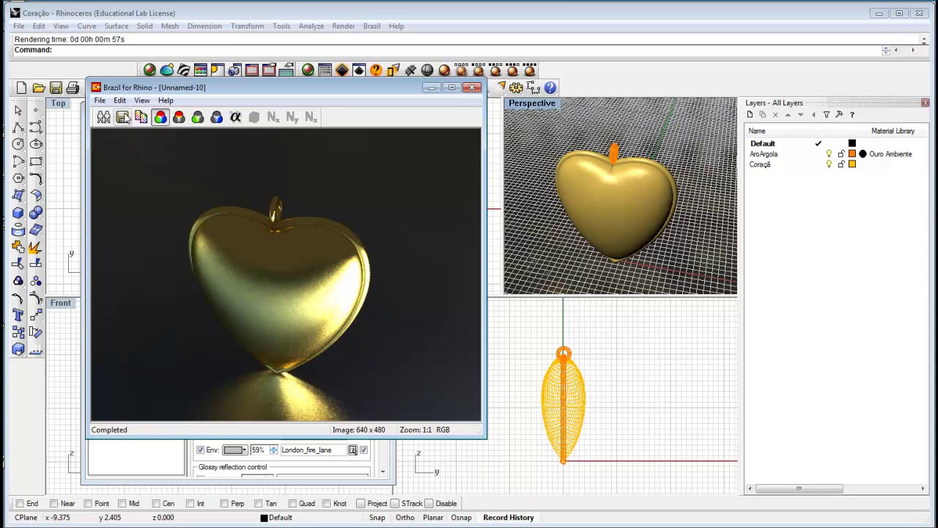
# Save the gold pendant render as a JPEG image named Coraçã03 in the Imagens Renderizada folder
pyautogui.click(123, 118)
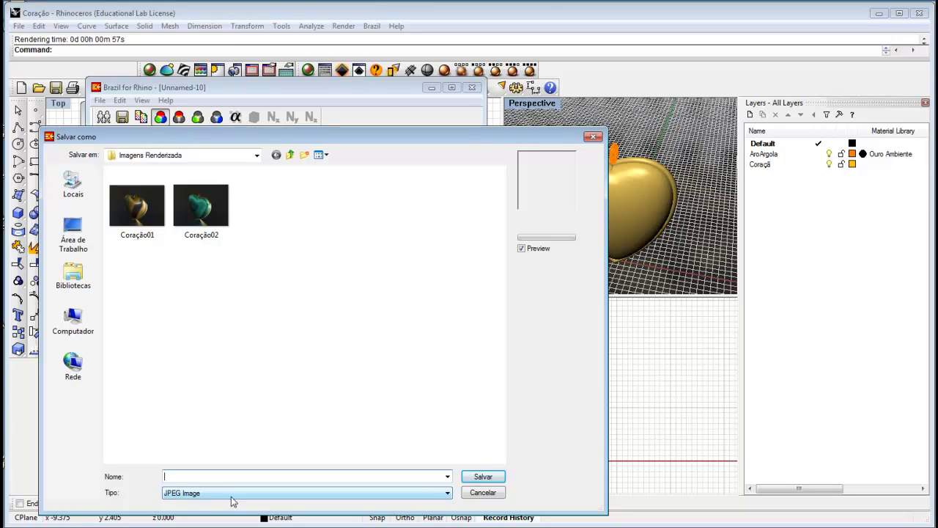
pyautogui.click(447, 492)
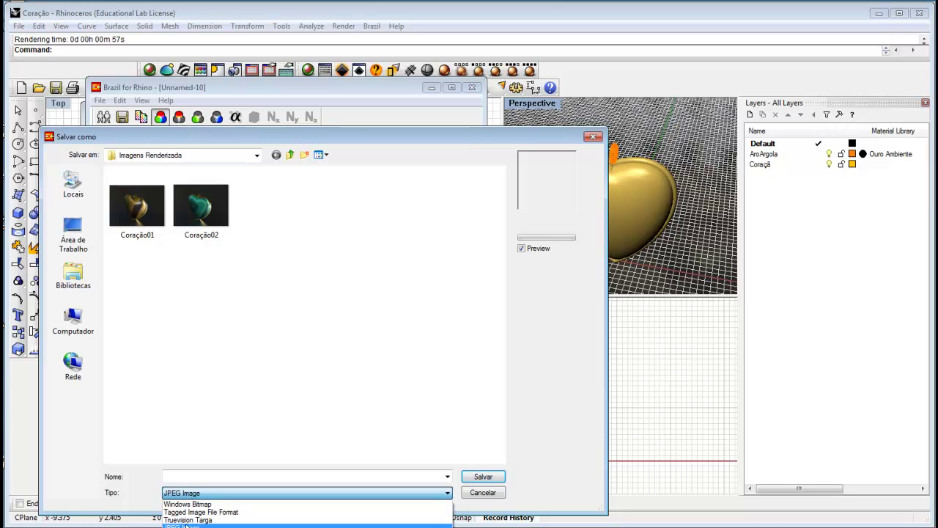
pyautogui.click(381, 430)
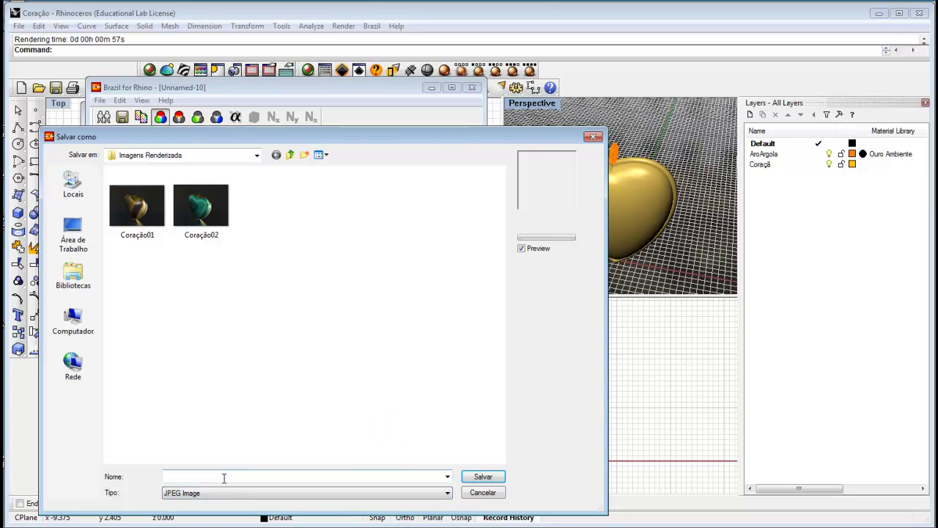
pyautogui.click(224, 477)
pyautogui.write('C')
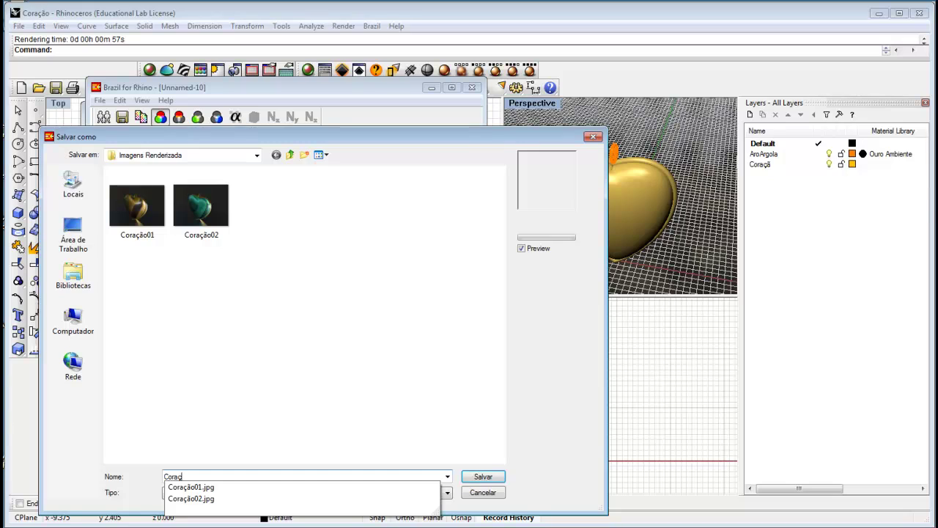
pyautogui.write('oração0')
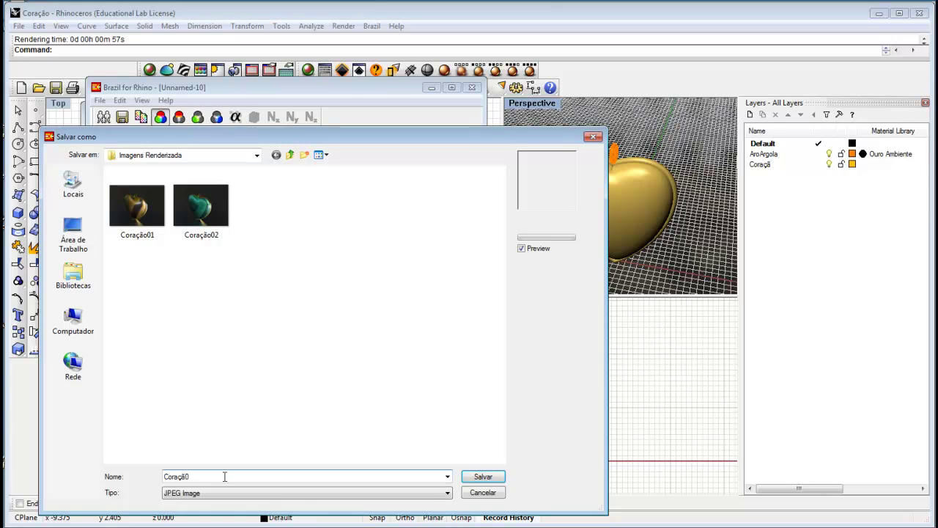
pyautogui.write('0')
pyautogui.press('BackSpace')
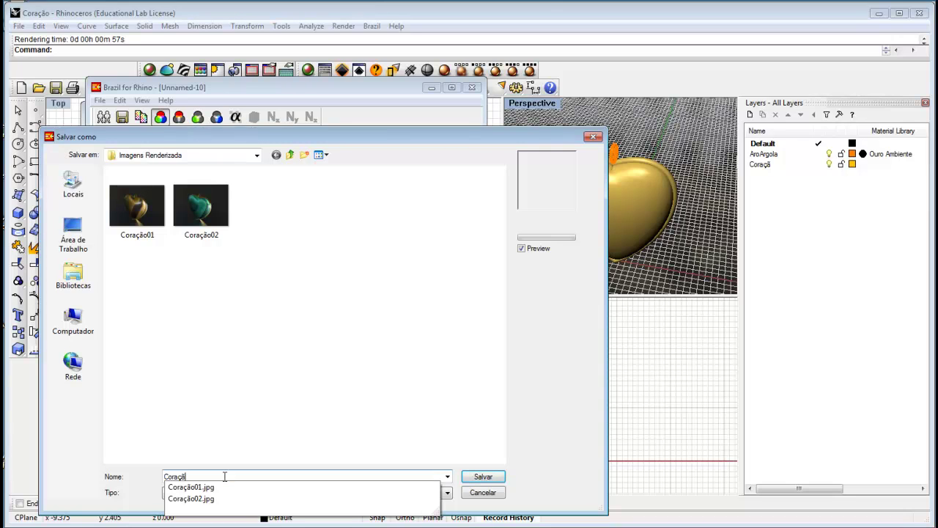
pyautogui.write('03')
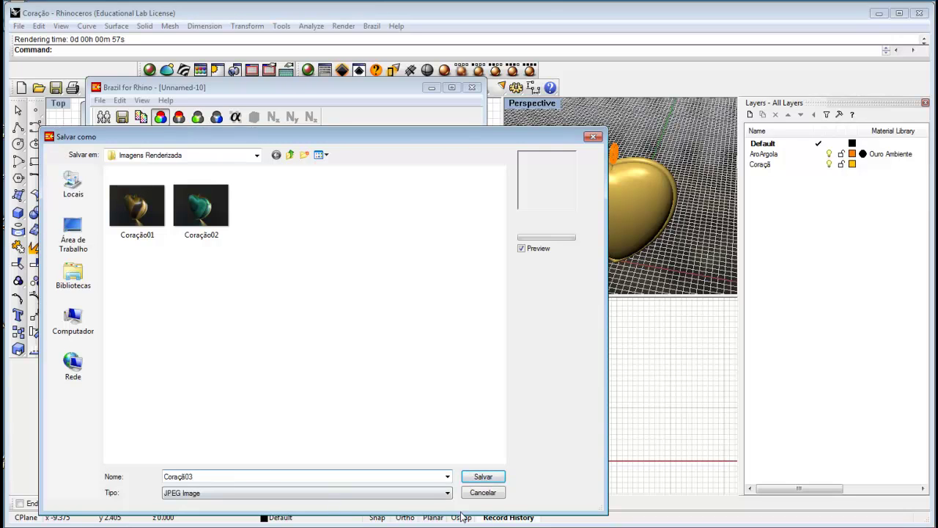
pyautogui.click(486, 477)
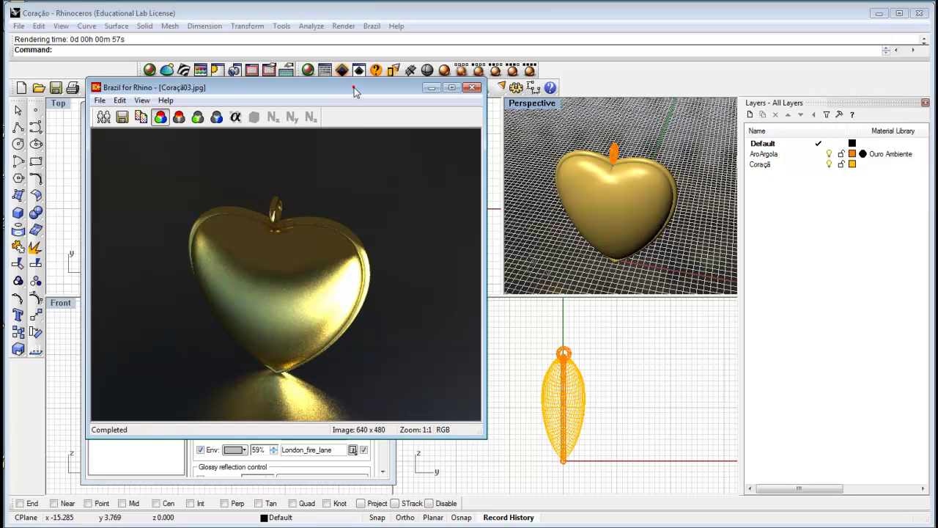
# Apply the Malaquita02Caboch material to the heart body and render the pendant at coarse quality from an angled view
pyautogui.moveTo(354, 87); pyautogui.dragTo(343, 154)
pyautogui.click(328, 111)
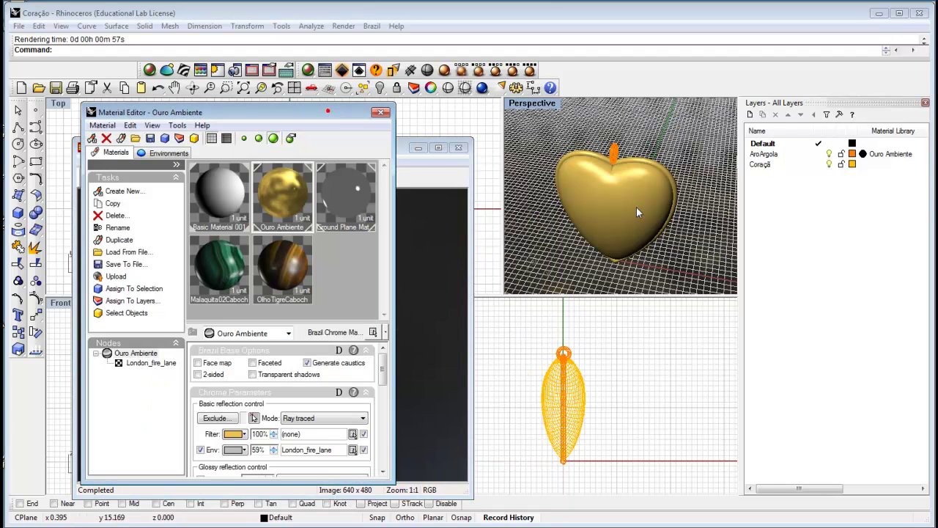
pyautogui.moveTo(655, 204); pyautogui.dragTo(653, 249, button='right')
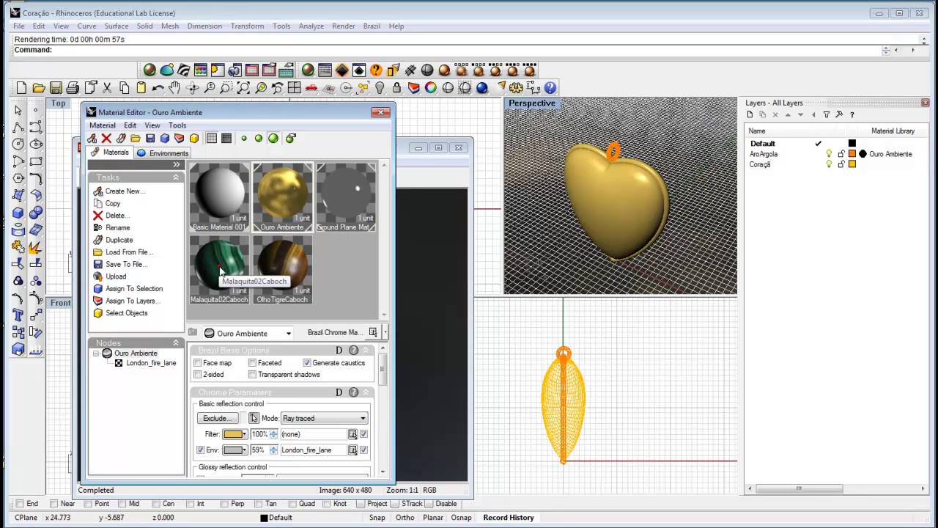
pyautogui.moveTo(220, 270); pyautogui.dragTo(628, 202)
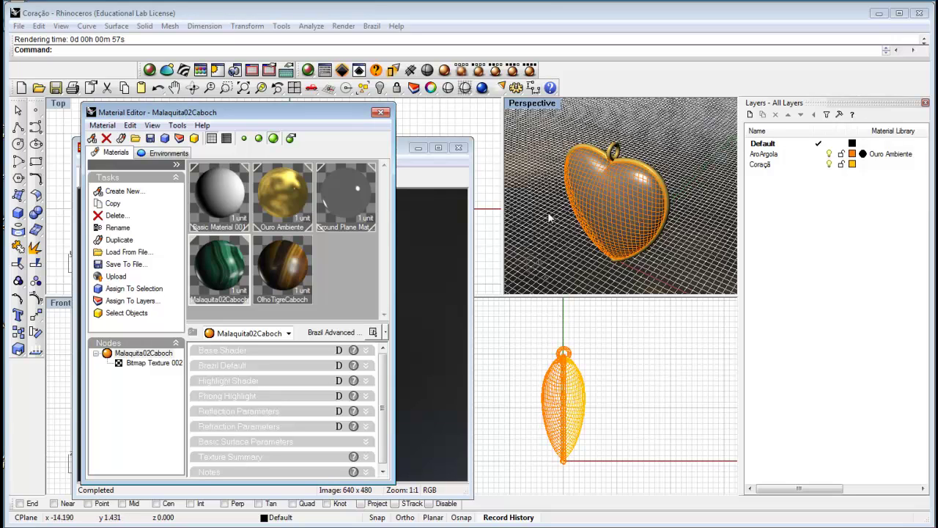
pyautogui.click(477, 71)
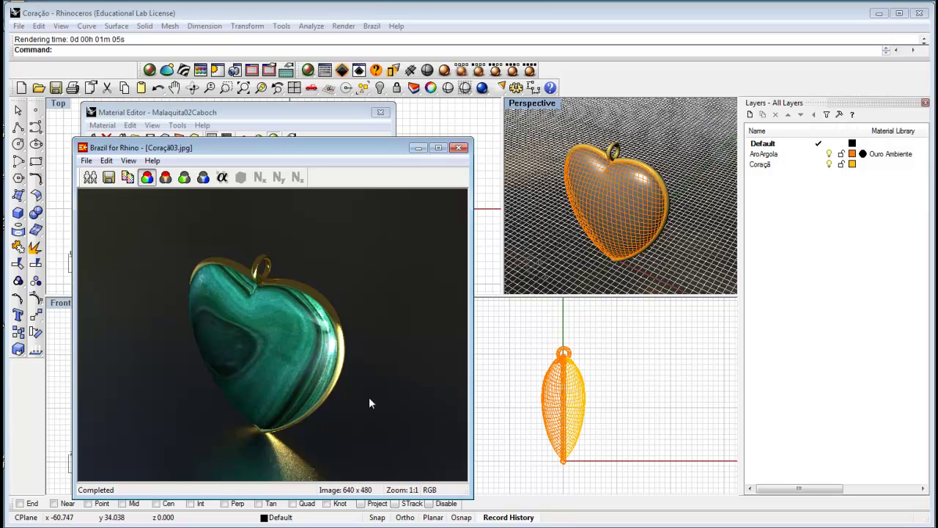
# Replace the heart body's material with OlhoTigreCaboch and start a coarse-quality render of the pendant
pyautogui.moveTo(353, 154)
pyautogui.mouseDown()
pyautogui.moveTo(718, 165)
pyautogui.moveTo(714, 136)
pyautogui.moveTo(592, 161)
pyautogui.moveTo(321, 175)
pyautogui.moveTo(356, 146)
pyautogui.moveTo(375, 176)
pyautogui.mouseUp()
pyautogui.click(324, 118)
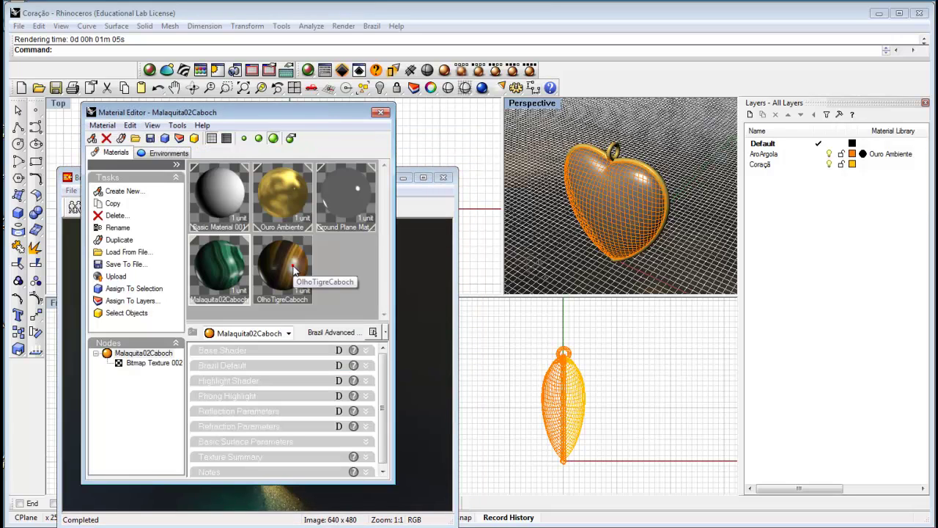
pyautogui.moveTo(652, 200); pyautogui.dragTo(652, 200)
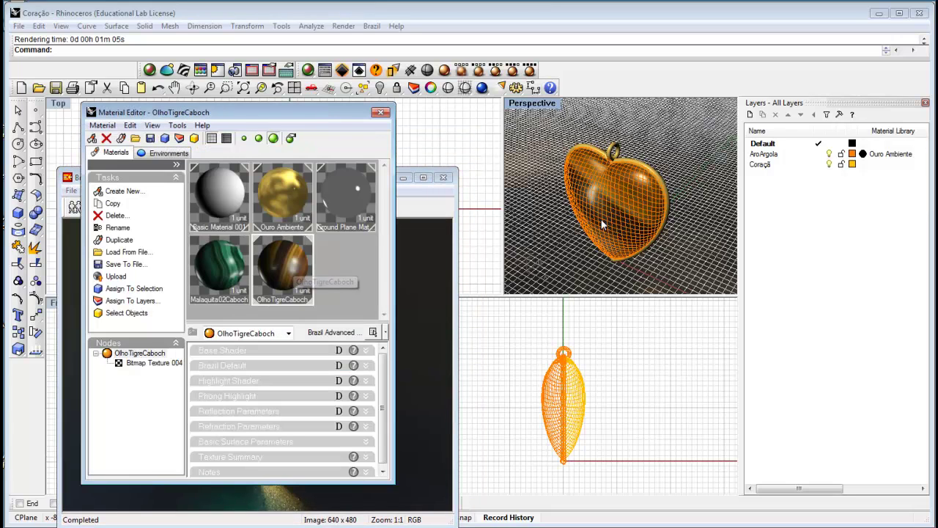
pyautogui.click(478, 70)
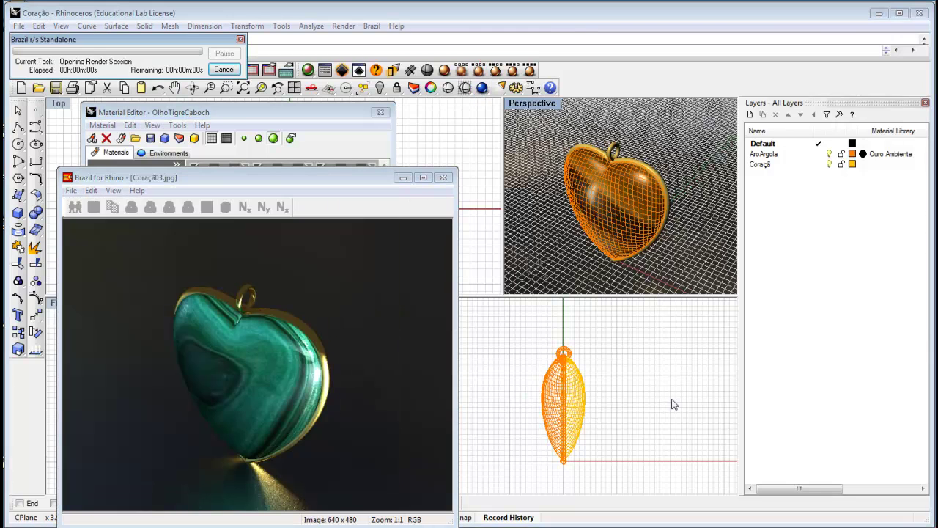
pyautogui.moveTo(368, 177); pyautogui.dragTo(409, 129)
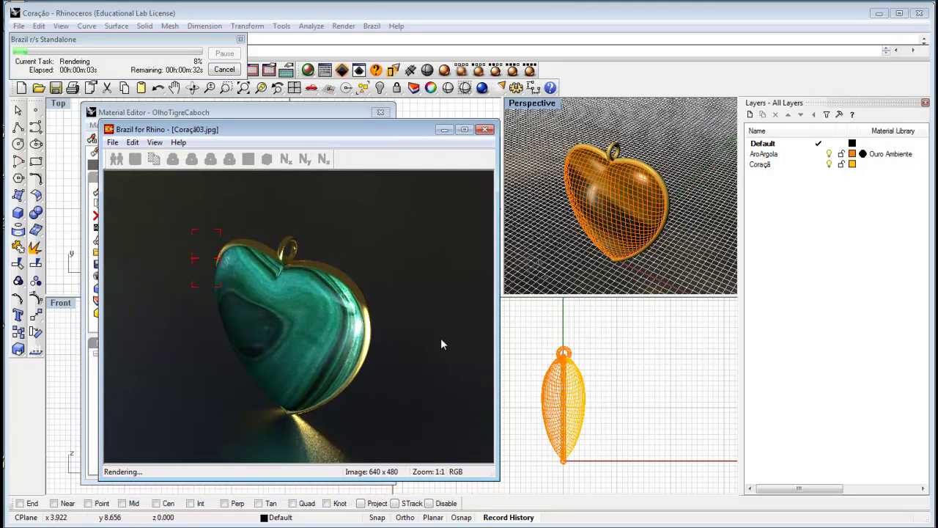